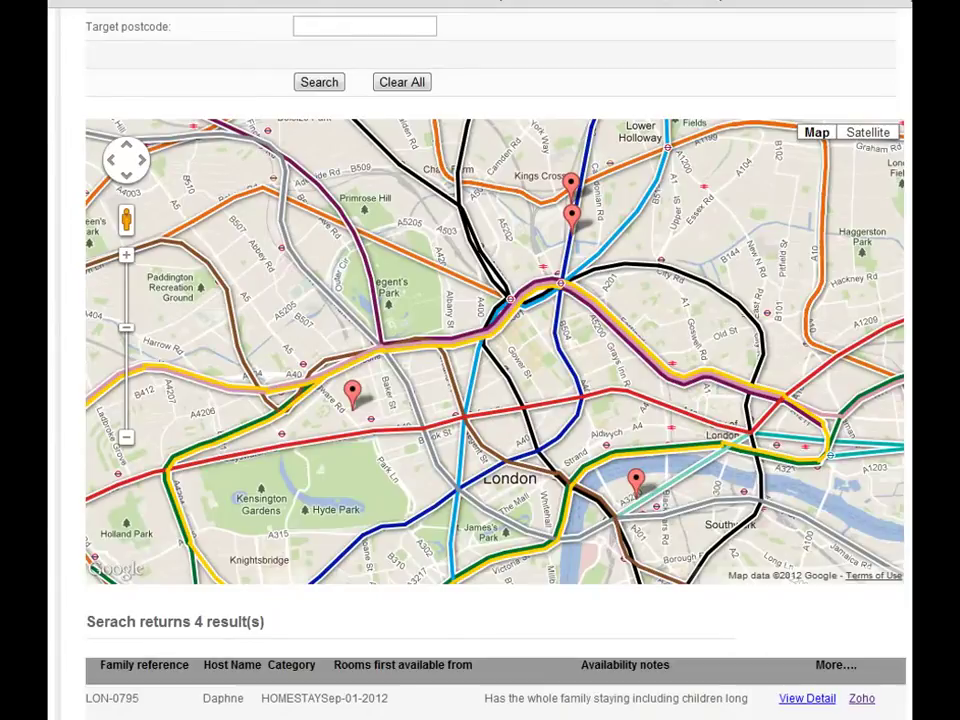
Step: Tick Cable internet access, briefly adding then removing Arab ethnicity
{"action": "scroll", "coordinate": [480, 360], "scroll_direction": "up", "scroll_amount": 10}
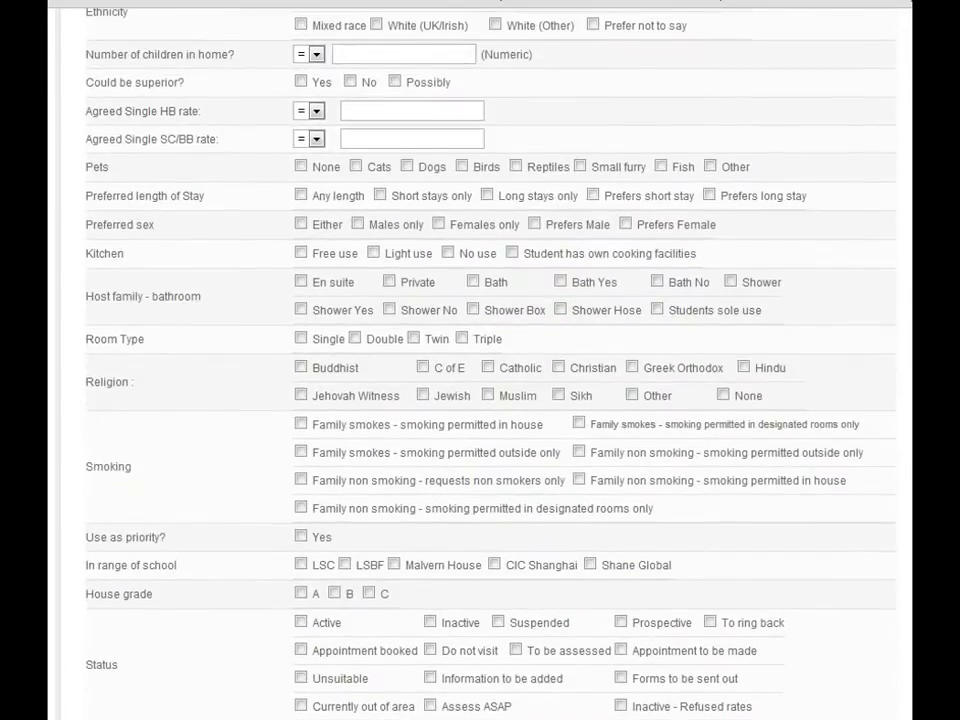
{"action": "scroll", "coordinate": [480, 360], "scroll_direction": "up", "scroll_amount": 1}
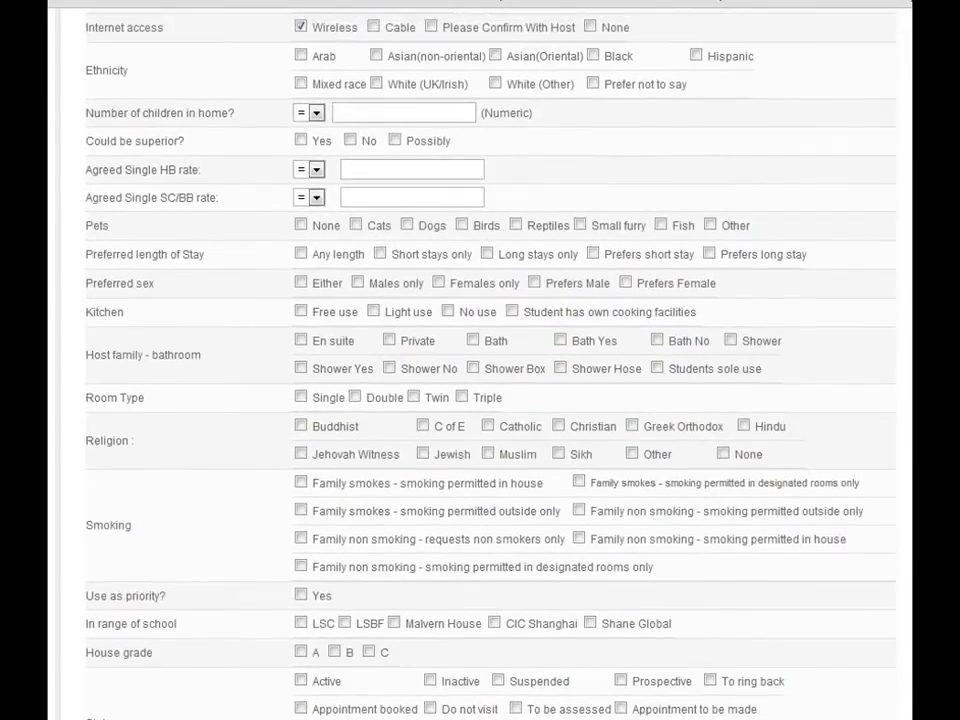
{"action": "left_click", "coordinate": [301, 56]}
{"action": "left_click", "coordinate": [301, 56]}
{"action": "left_click", "coordinate": [374, 28]}
Step: Add the board-type requirement and tick Pets 'None' in the criteria form
{"action": "scroll", "coordinate": [443, 165], "scroll_direction": "up", "scroll_amount": 5}
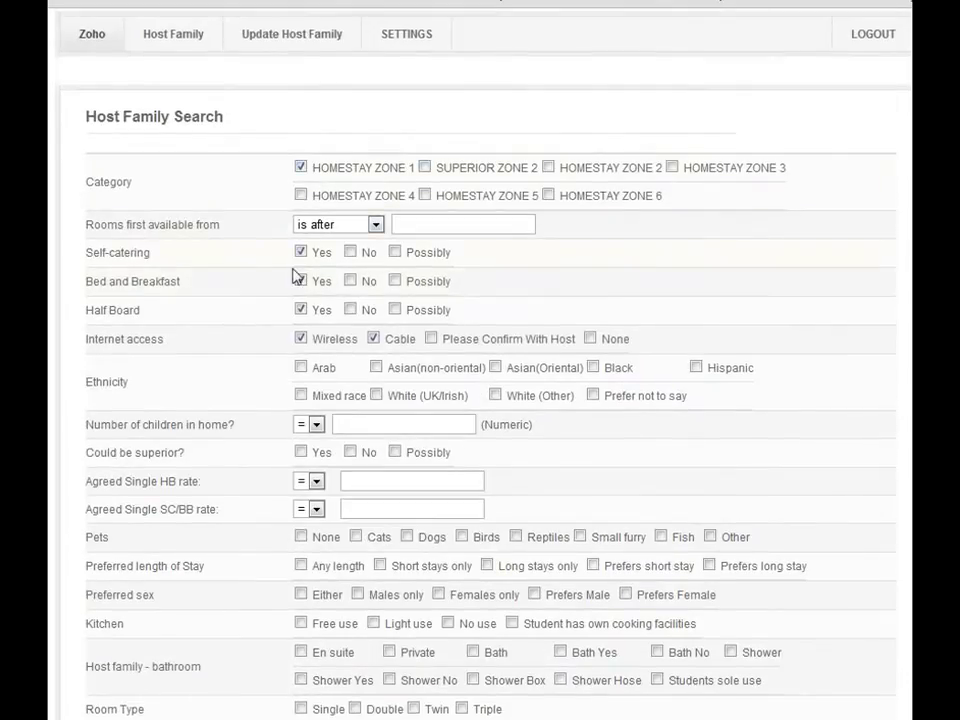
{"action": "left_click", "coordinate": [350, 252]}
{"action": "left_click", "coordinate": [300, 537]}
{"action": "scroll", "coordinate": [480, 400], "scroll_direction": "down", "scroll_amount": 8}
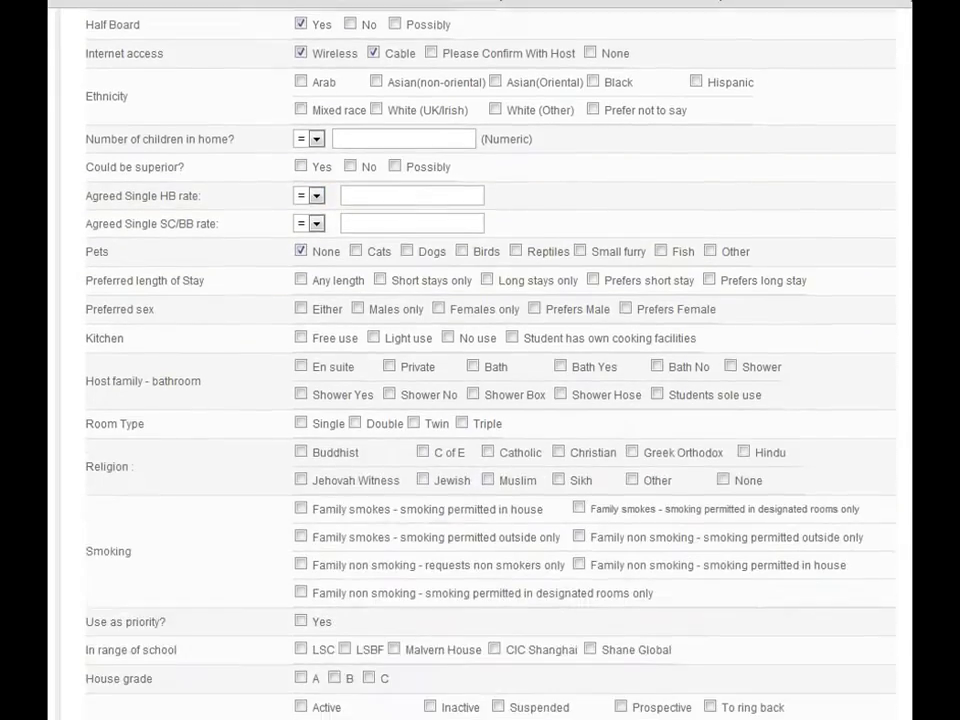
{"action": "scroll", "coordinate": [480, 400], "scroll_direction": "up", "scroll_amount": 2}
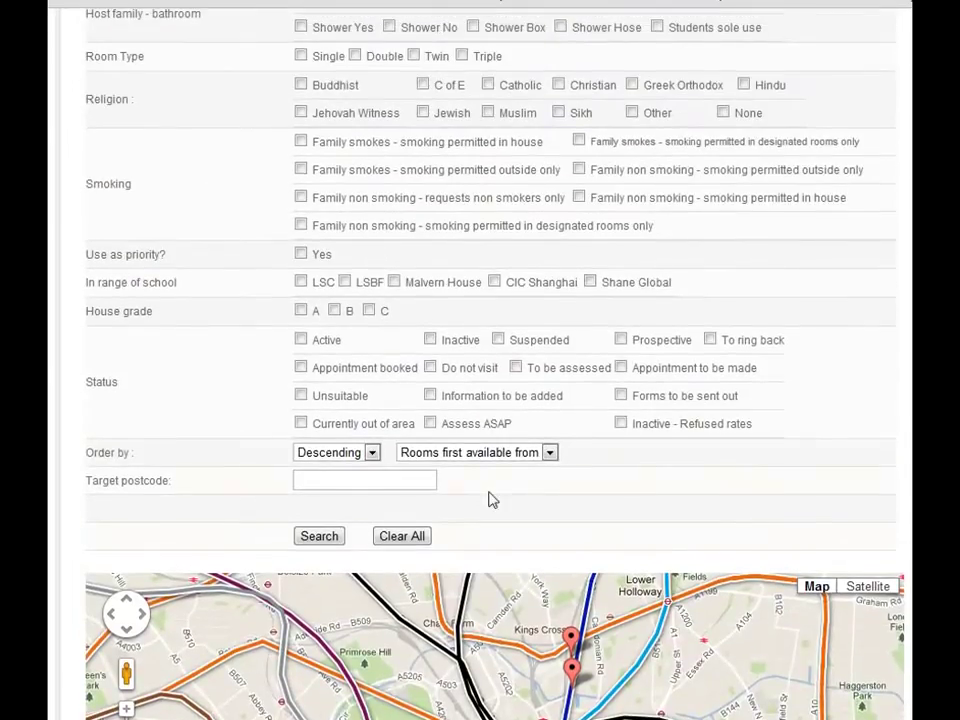
Step: Run the search and view the info windows of both Kings Cross host markers
{"action": "left_click", "coordinate": [319, 536]}
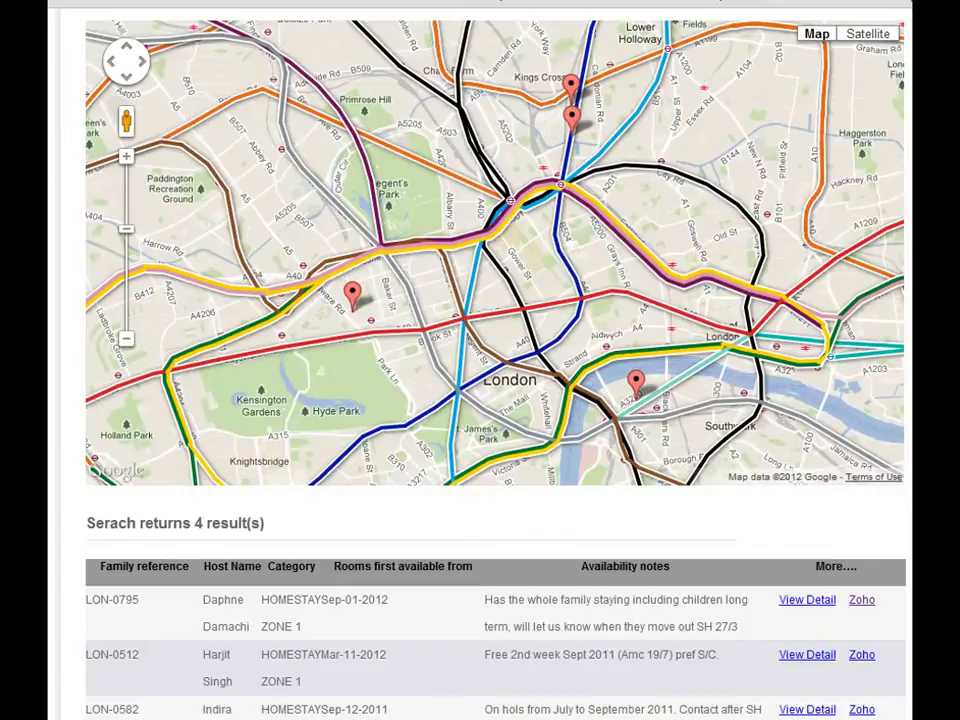
{"action": "scroll", "coordinate": [480, 360], "scroll_direction": "up", "scroll_amount": 3}
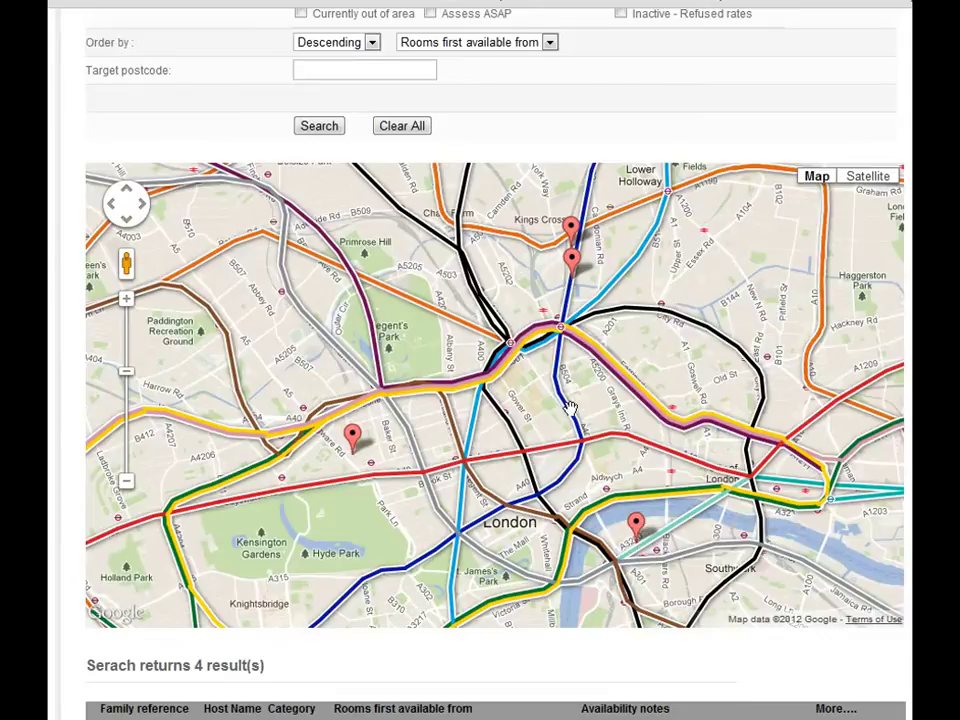
{"action": "left_click", "coordinate": [575, 230]}
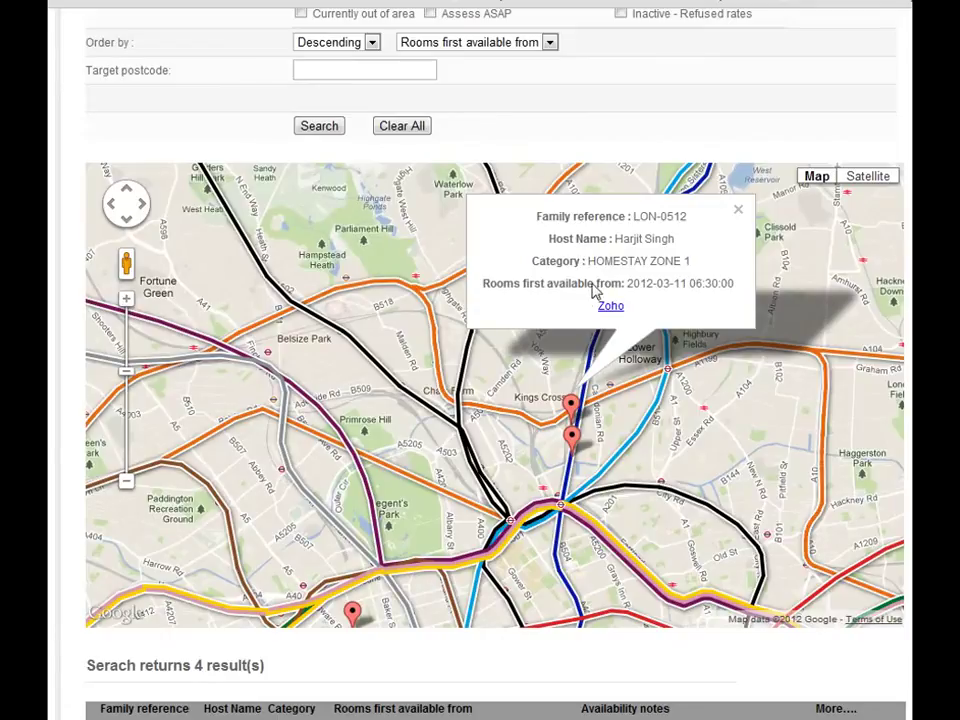
{"action": "left_click", "coordinate": [577, 456]}
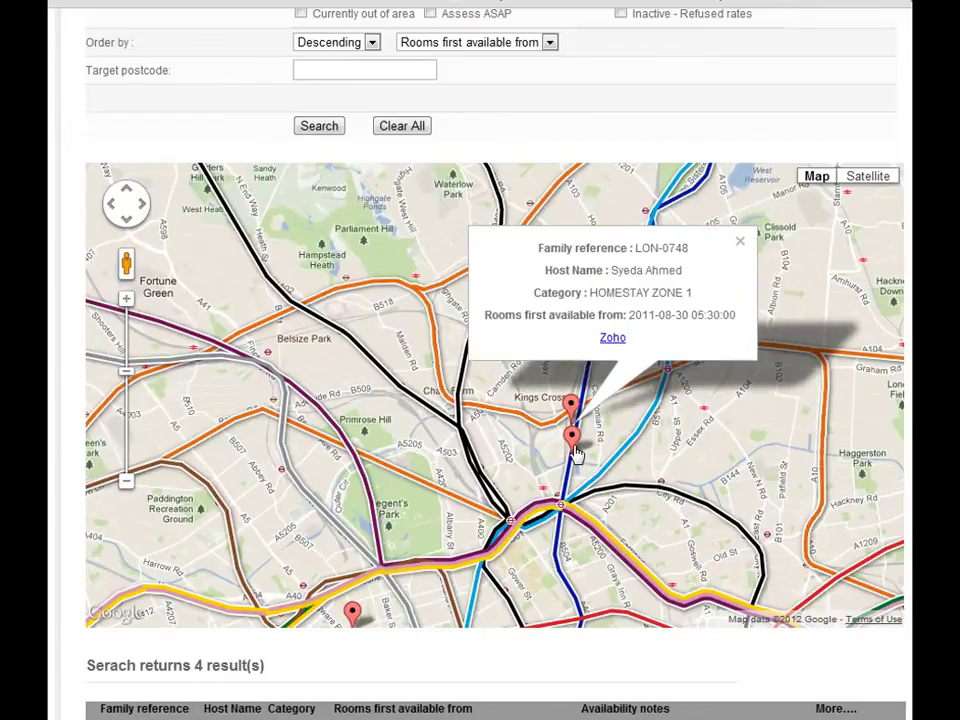
{"action": "scroll", "coordinate": [859, 437], "scroll_direction": "down", "scroll_amount": 3}
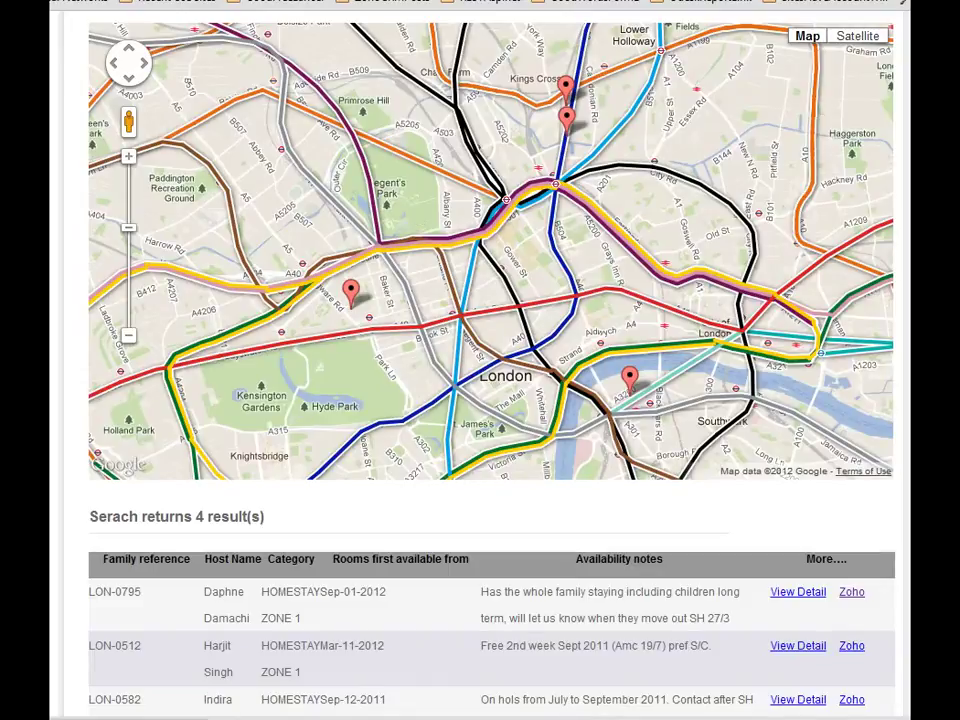
{"action": "scroll", "coordinate": [480, 360], "scroll_direction": "down", "scroll_amount": 2}
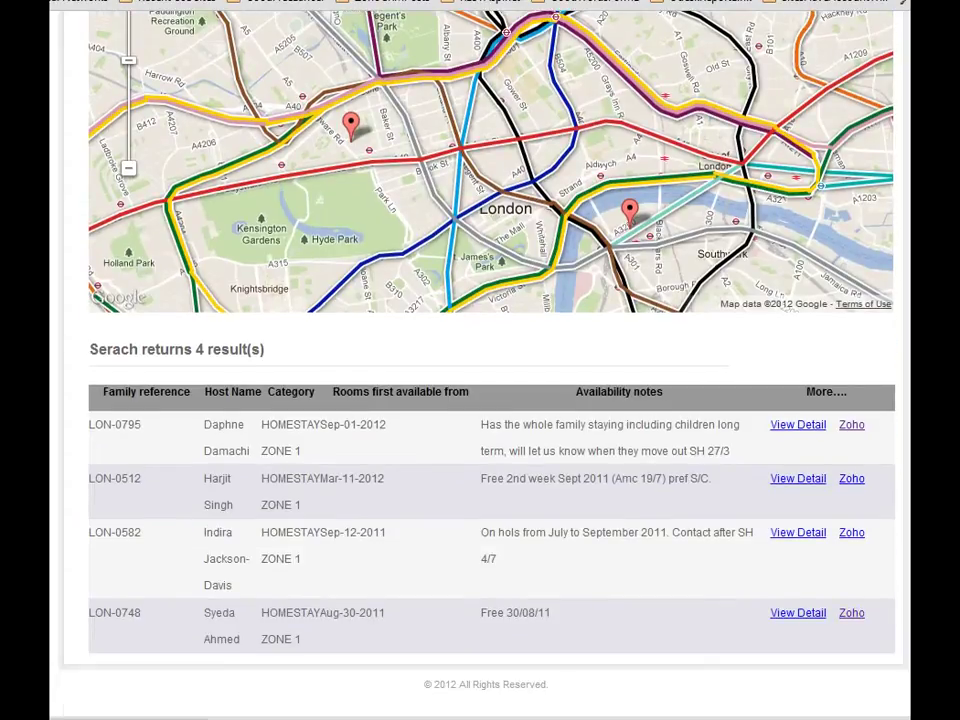
{"action": "left_click", "coordinate": [800, 426]}
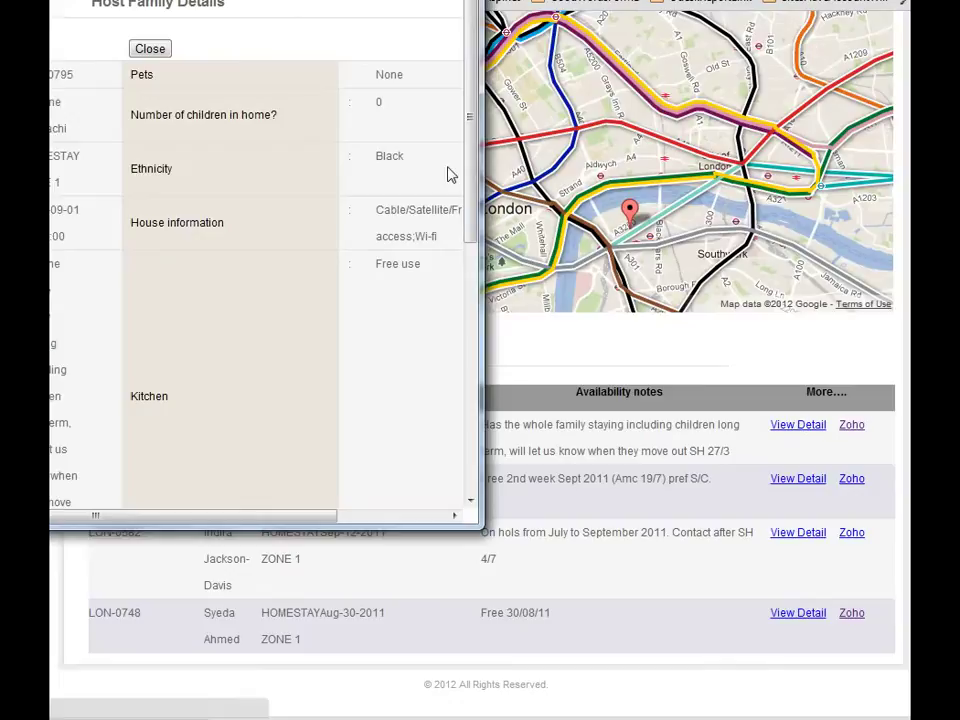
{"action": "left_click_drag", "start_coordinate": [342, 0], "coordinate": [600, 21]}
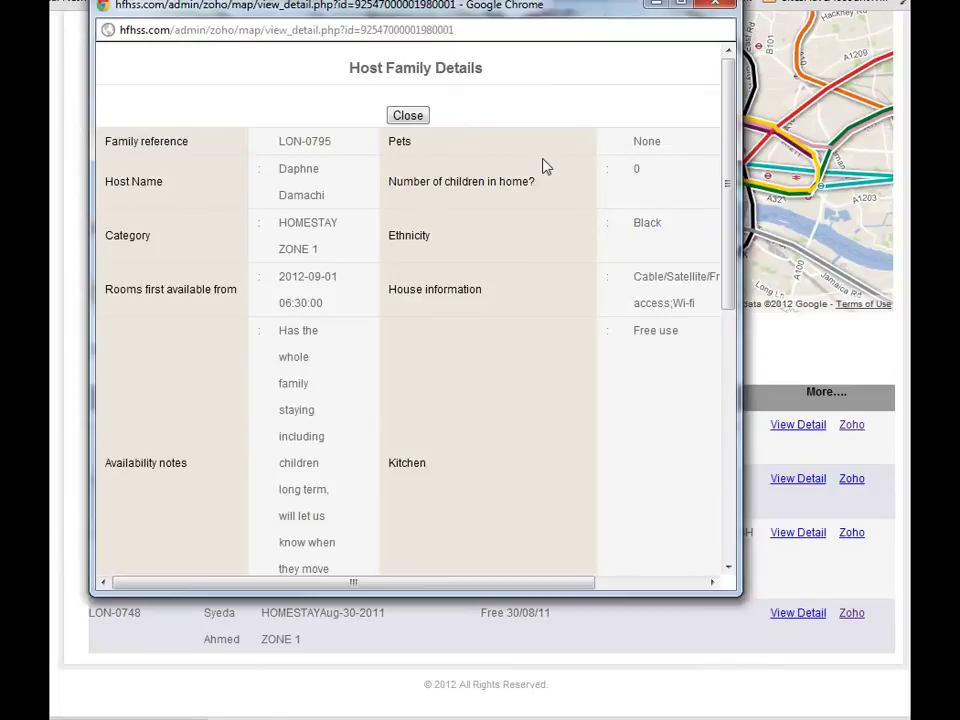
{"action": "scroll", "coordinate": [545, 165], "scroll_direction": "down", "scroll_amount": 5}
{"action": "left_click", "coordinate": [715, 3]}
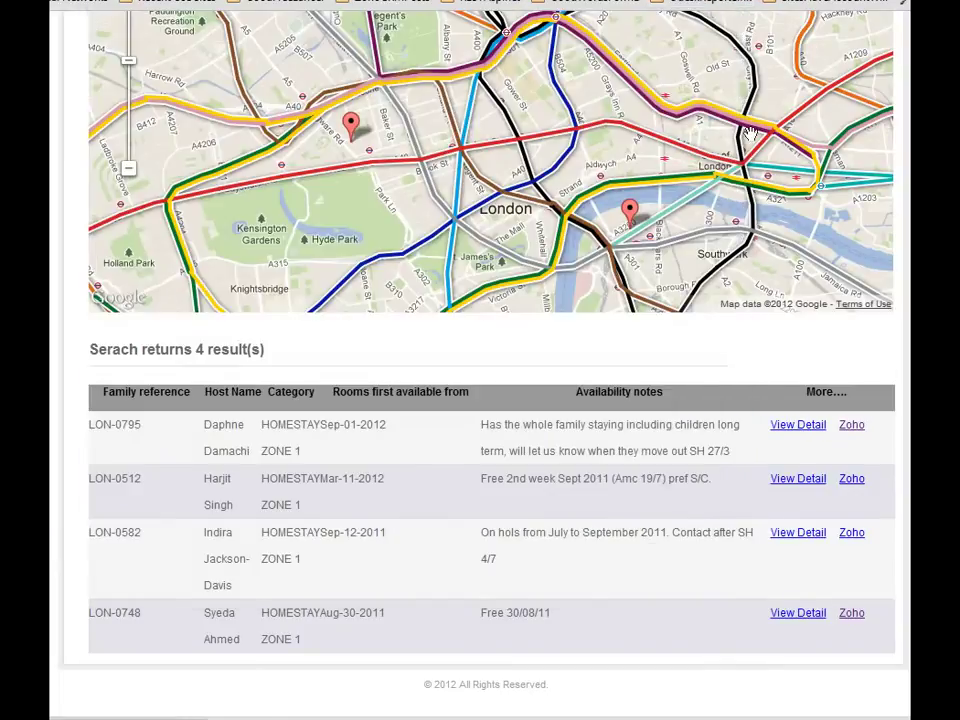
{"action": "left_click", "coordinate": [852, 428]}
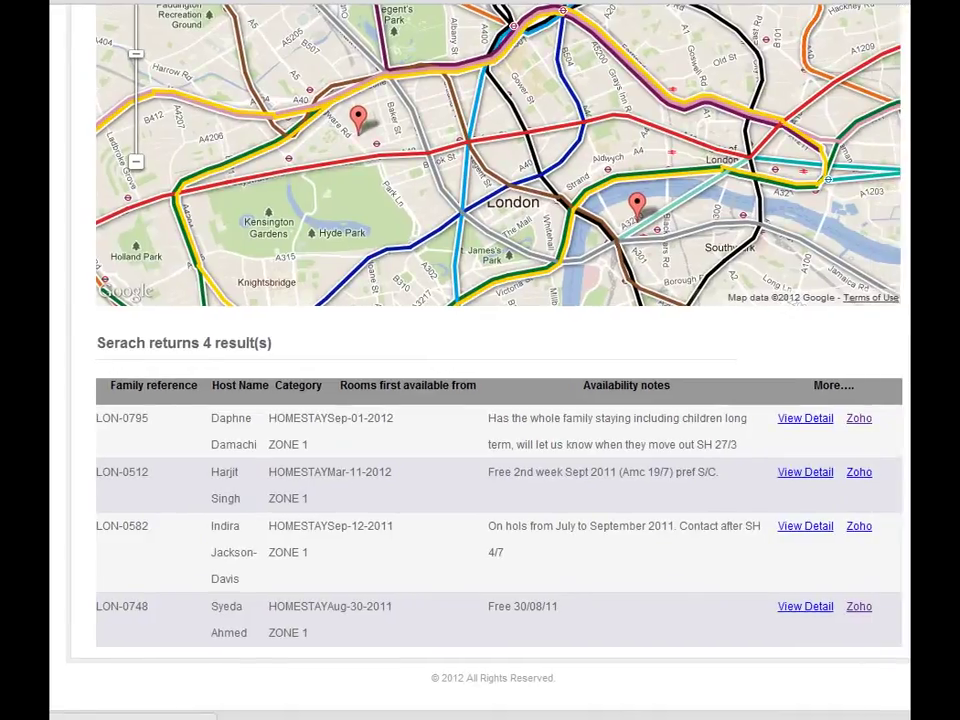
Step: Enter W1H 5AQ as the target postcode and rerun the search
{"action": "scroll", "coordinate": [480, 360], "scroll_direction": "up", "scroll_amount": 4}
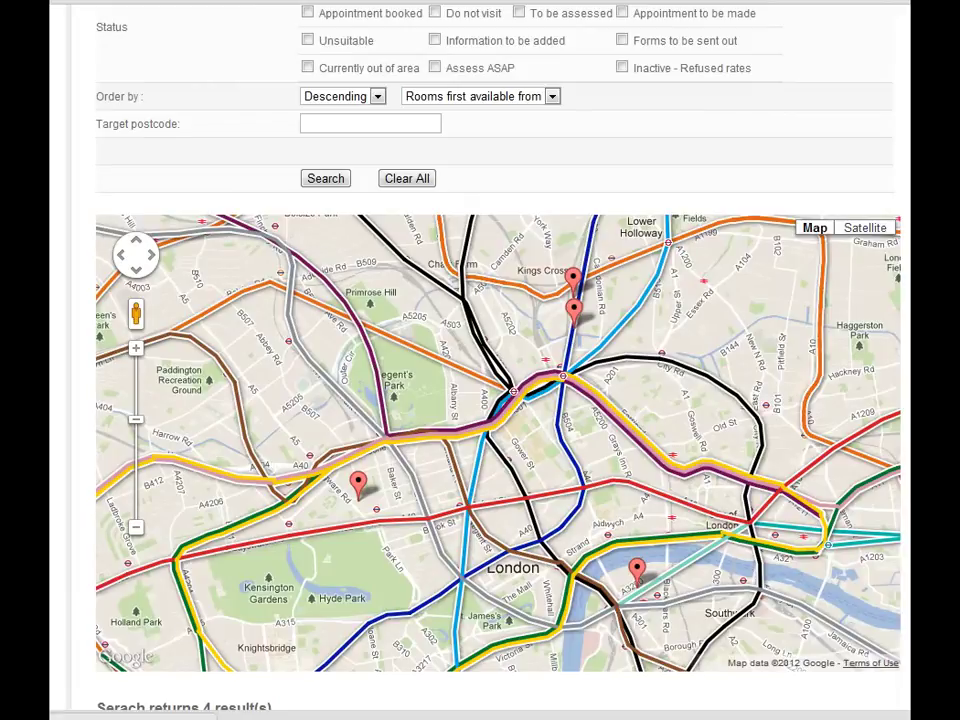
{"action": "left_click", "coordinate": [399, 124]}
{"action": "type", "text": "W1H 5AQ"}
{"action": "left_click", "coordinate": [327, 181]}
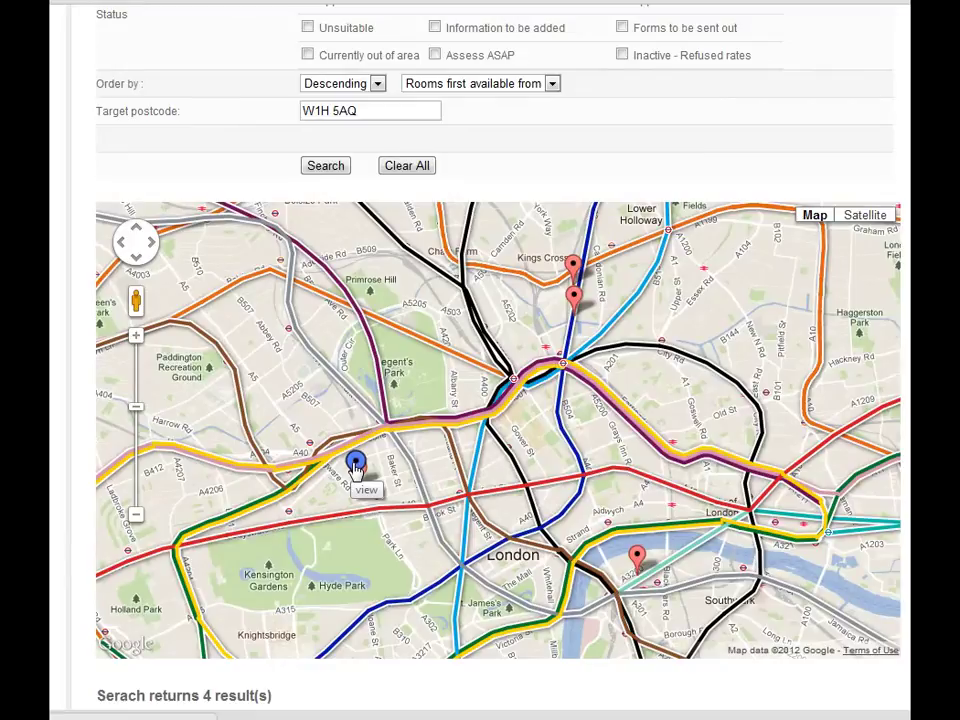
Step: Show the school marker's address, then zoom and pan to Regent's Park and King's Cross
{"action": "left_click", "coordinate": [356, 466]}
{"action": "scroll", "coordinate": [400, 455], "scroll_direction": "up", "scroll_amount": 1}
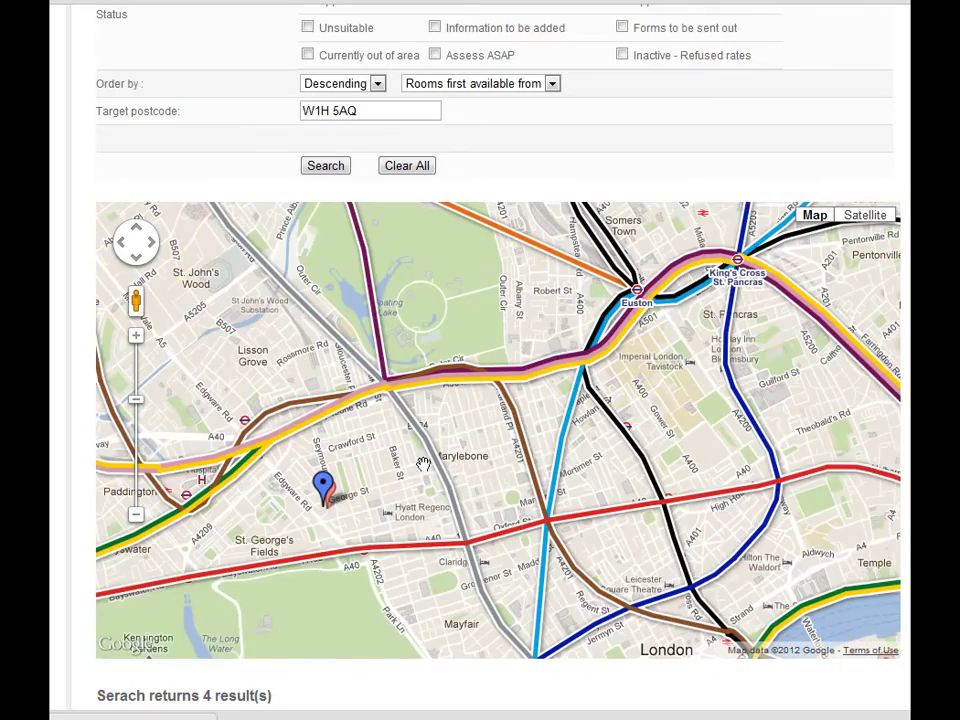
{"action": "scroll", "coordinate": [410, 458], "scroll_direction": "up", "scroll_amount": 1}
{"action": "scroll", "coordinate": [406, 470], "scroll_direction": "up", "scroll_amount": 1}
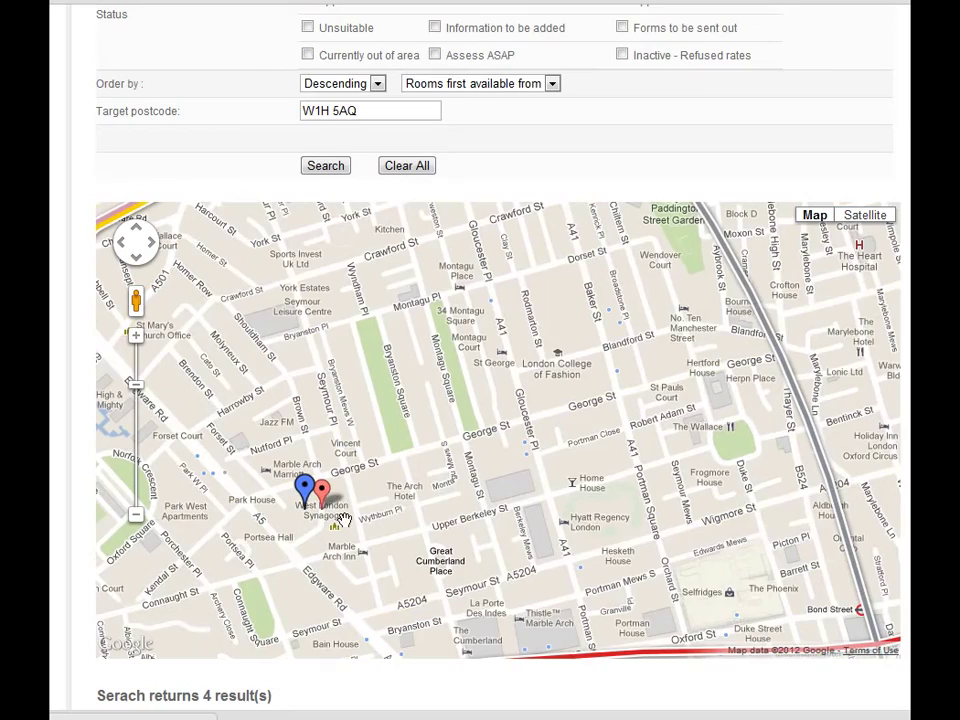
{"action": "left_click_drag", "start_coordinate": [730, 360], "coordinate": [555, 660]}
{"action": "left_click_drag", "start_coordinate": [540, 226], "coordinate": [568, 396]}
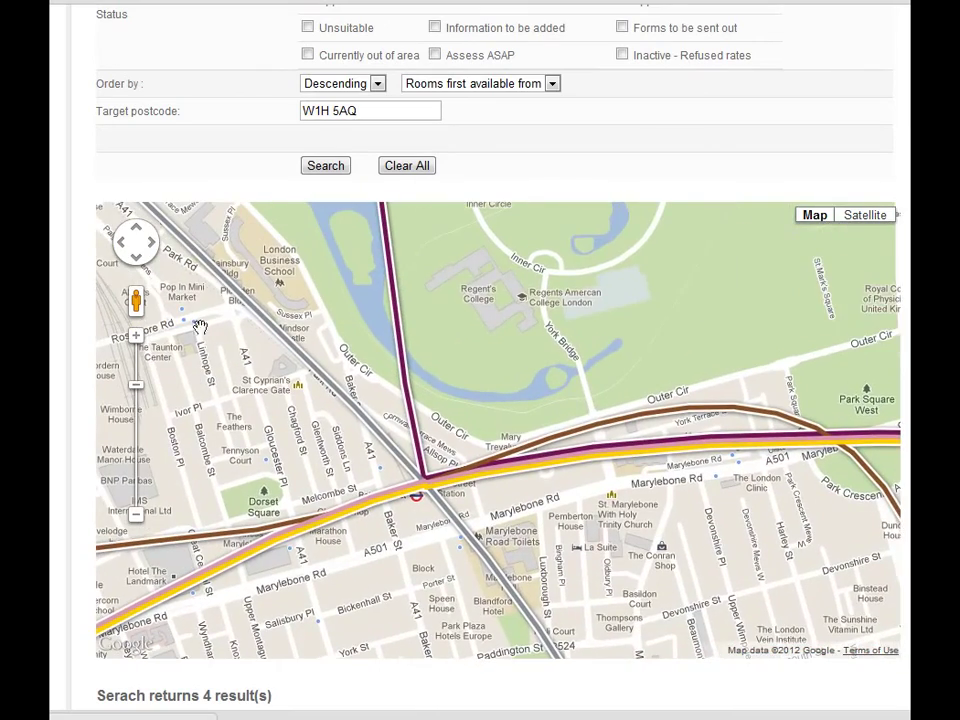
{"action": "left_click", "coordinate": [137, 515]}
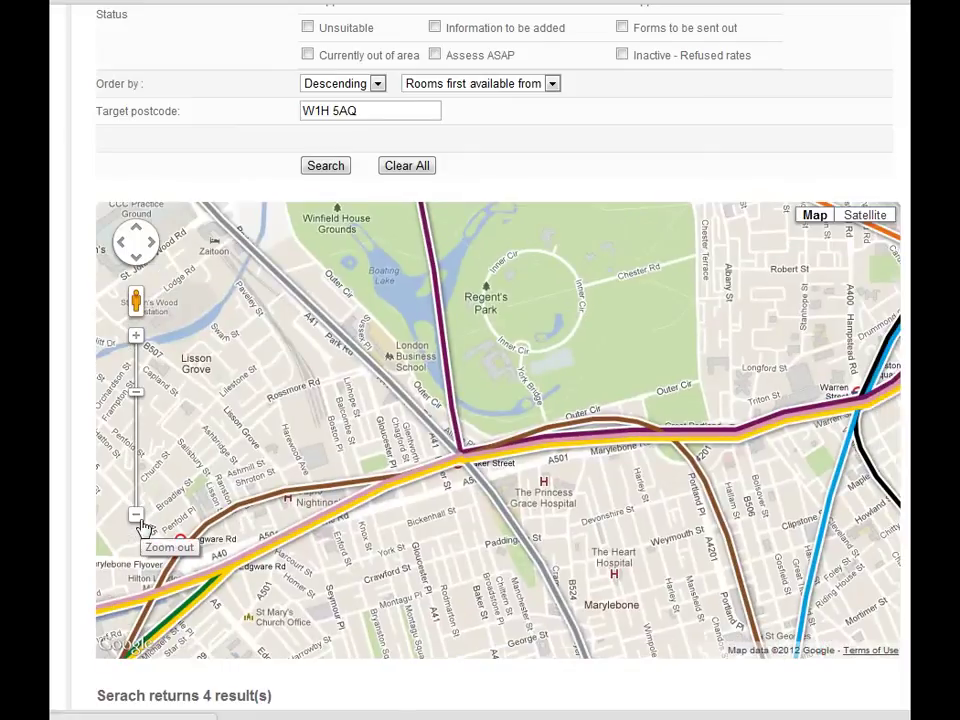
{"action": "left_click", "coordinate": [137, 515]}
{"action": "left_click_drag", "start_coordinate": [644, 384], "coordinate": [566, 420]}
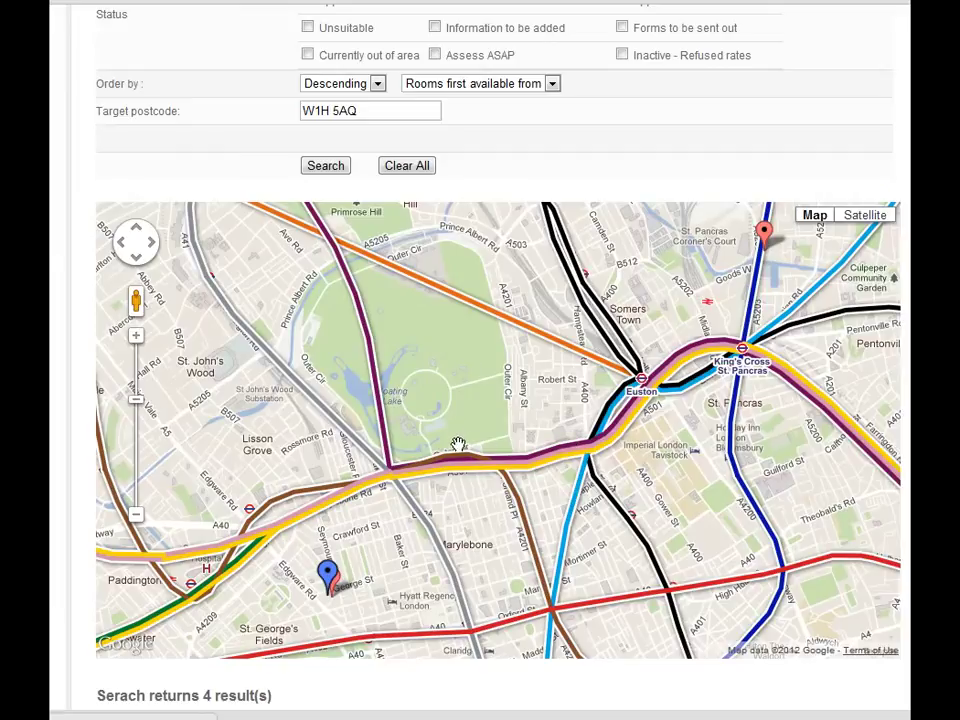
Step: Zoom the map back out to the central London overview with all markers
{"action": "scroll", "coordinate": [480, 400], "scroll_direction": "down", "scroll_amount": 1}
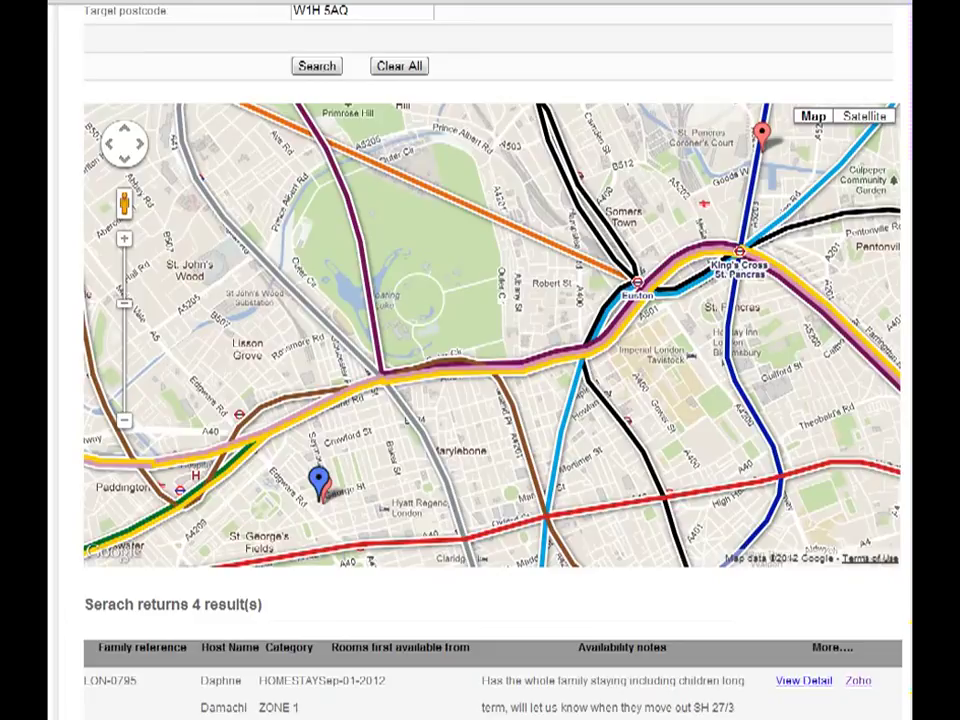
{"action": "left_click", "coordinate": [124, 422]}
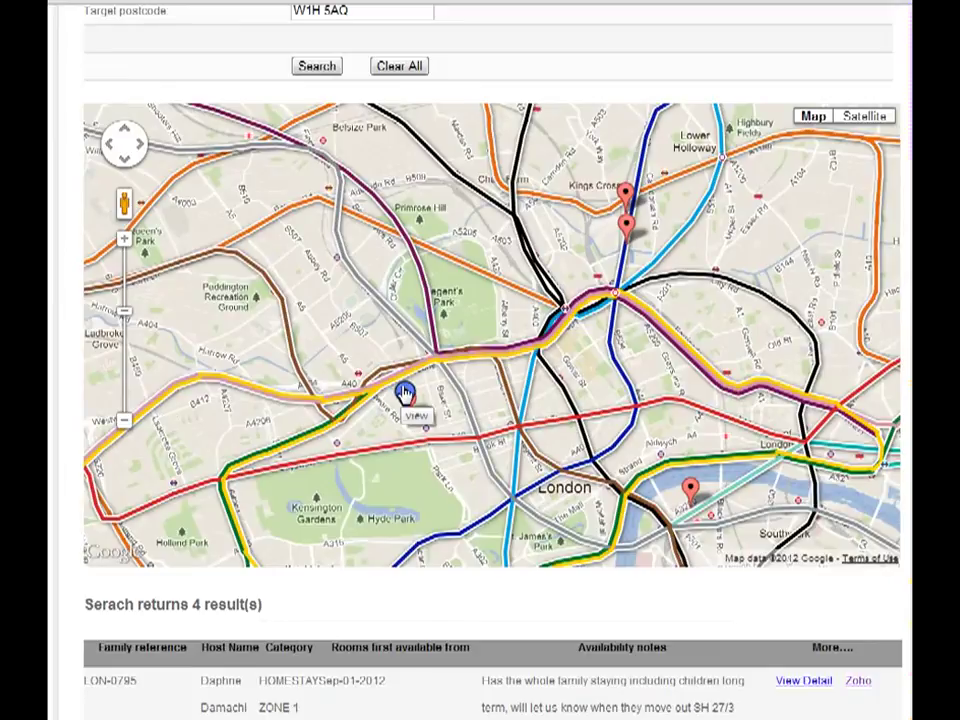